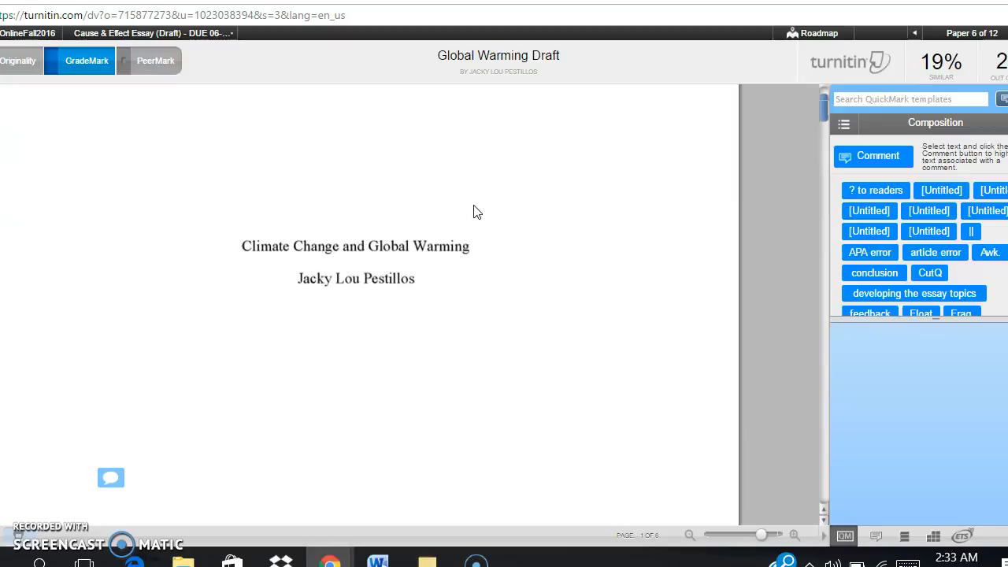
Step: Show the Originality report with the match overview for the Global Warming Draft
{"action": "left_click", "coordinate": [465, 216]}
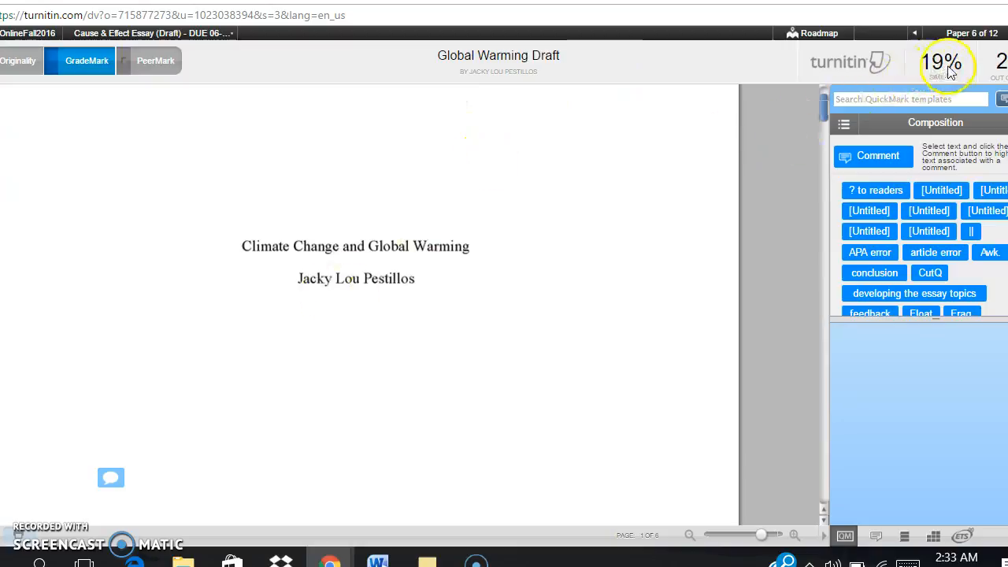
{"action": "left_click", "coordinate": [14, 63]}
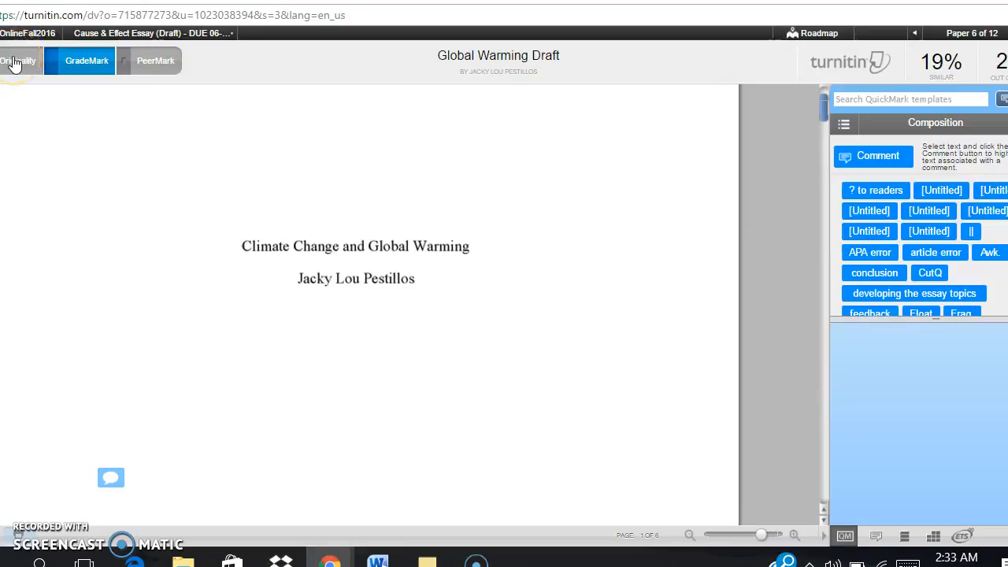
{"action": "left_click", "coordinate": [14, 63]}
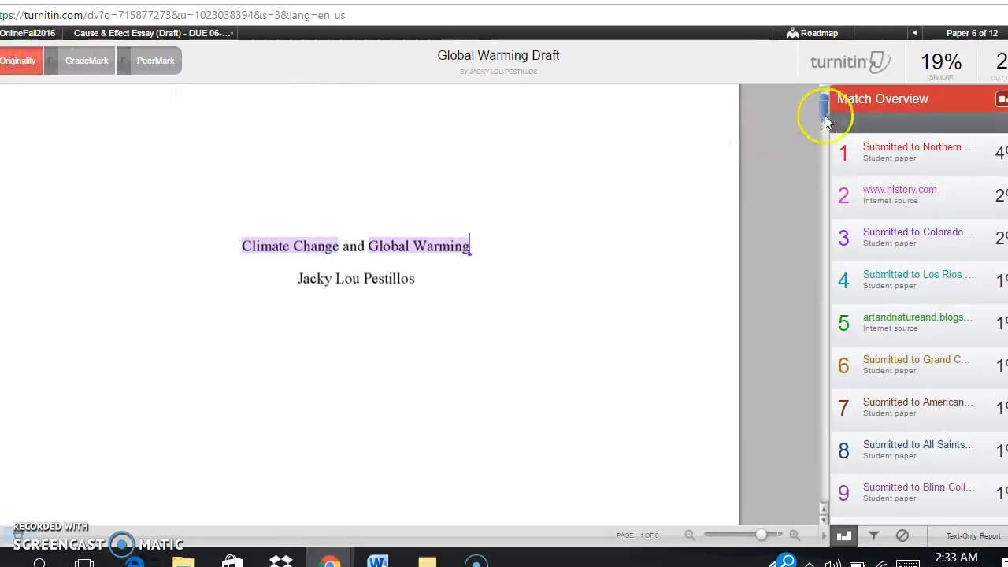
Step: Examine the highlighted source matches in the essay from the title page through the References list
{"action": "left_click_drag", "start_coordinate": [824, 113], "coordinate": [824, 112]}
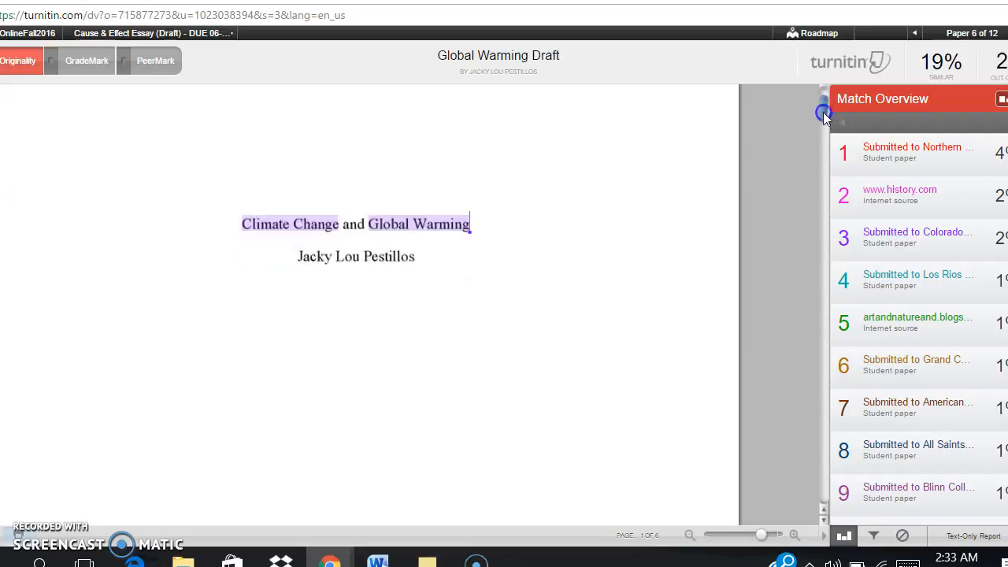
{"action": "left_click_drag", "start_coordinate": [823, 113], "coordinate": [820, 107]}
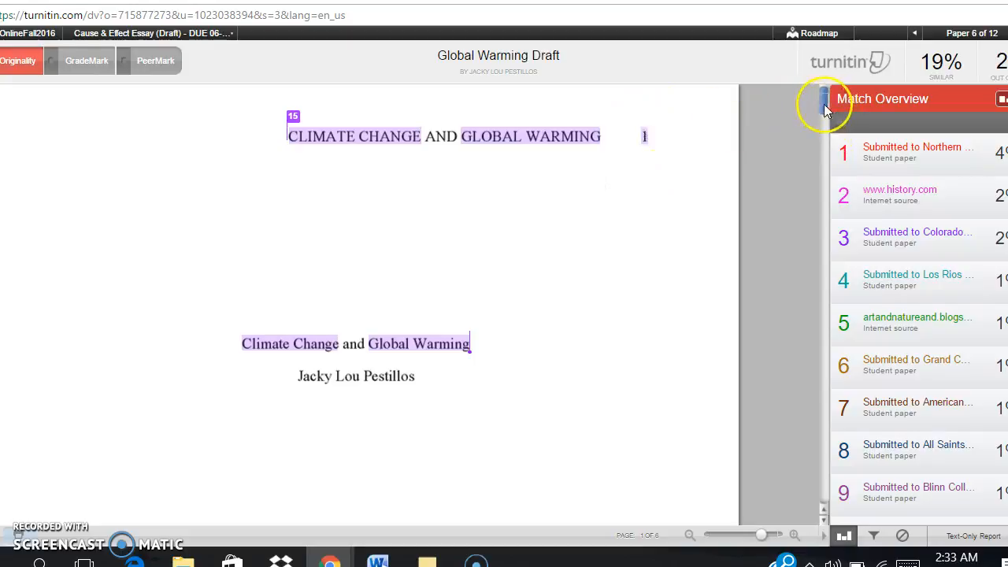
{"action": "left_click_drag", "start_coordinate": [824, 103], "coordinate": [837, 206]}
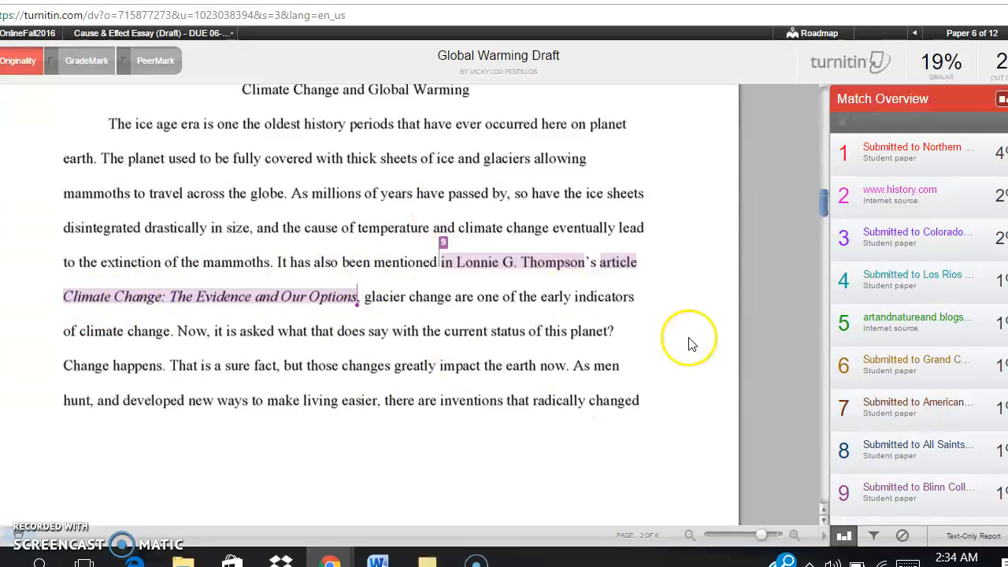
{"action": "left_click_drag", "start_coordinate": [824, 197], "coordinate": [826, 252]}
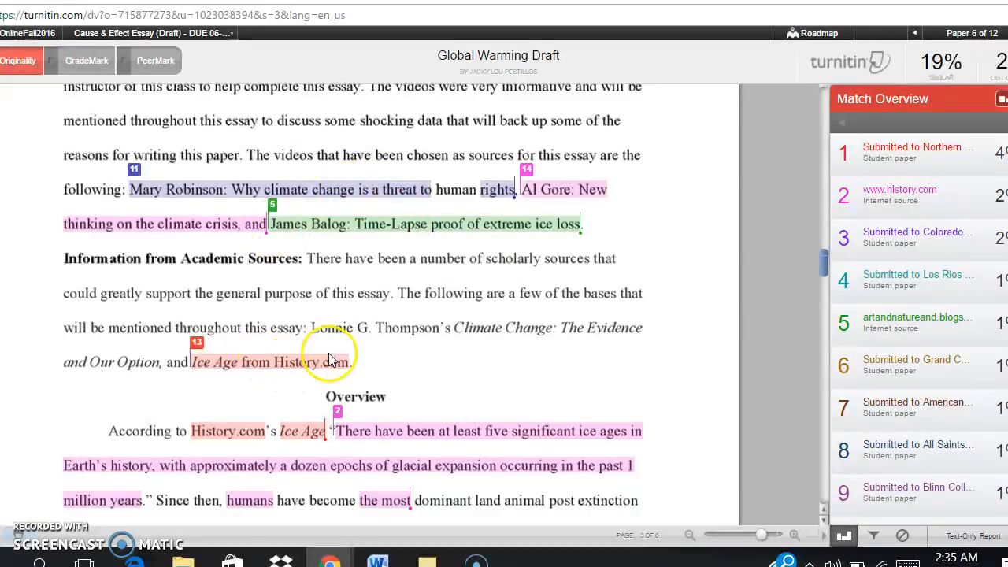
{"action": "left_click_drag", "start_coordinate": [824, 260], "coordinate": [823, 268]}
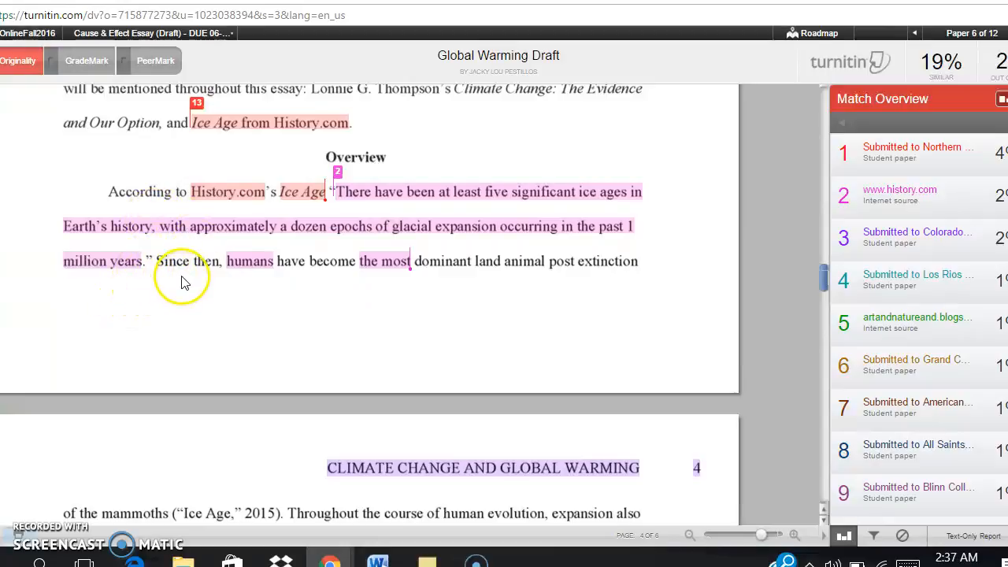
{"action": "left_click", "coordinate": [824, 278]}
{"action": "left_click_drag", "start_coordinate": [824, 278], "coordinate": [847, 374]}
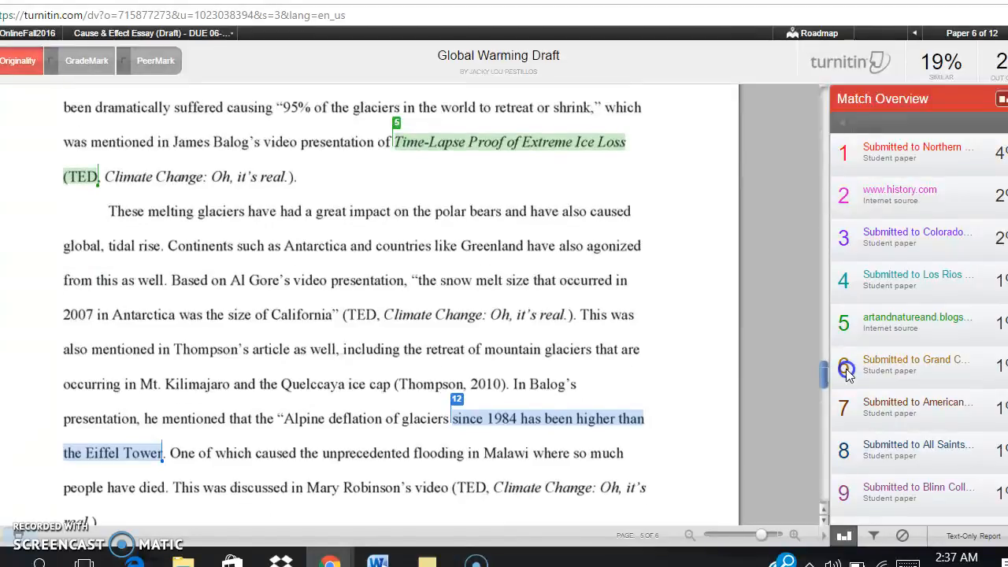
{"action": "left_click_drag", "start_coordinate": [847, 374], "coordinate": [851, 388]}
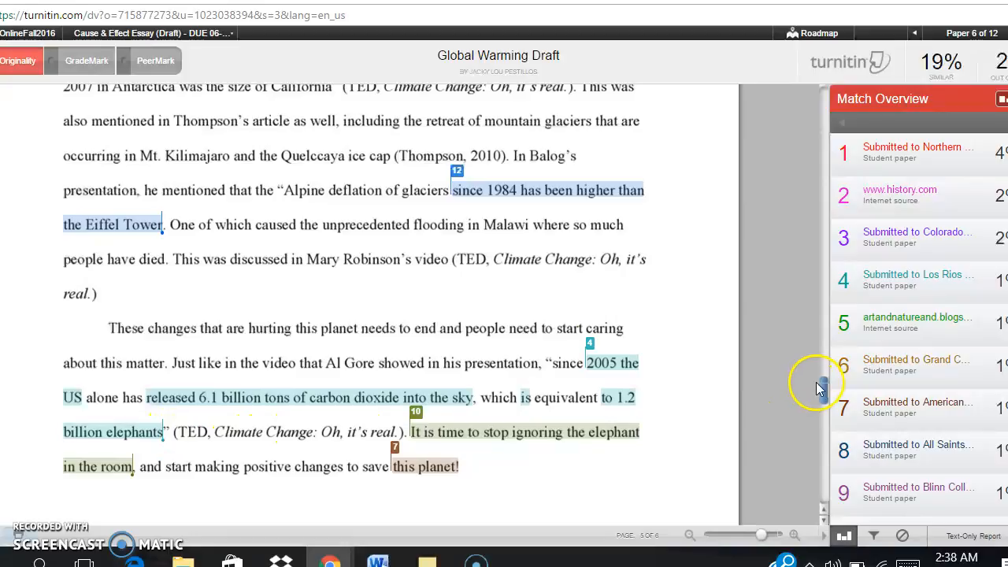
{"action": "left_click_drag", "start_coordinate": [823, 386], "coordinate": [836, 418]}
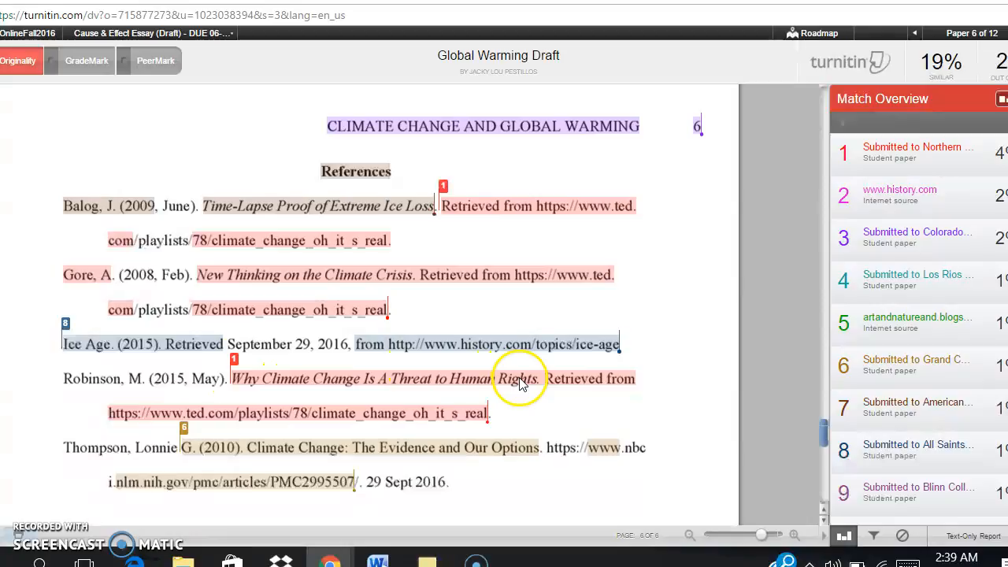
Step: Switch to GradeMark and save a title-page comment reading "Good Job please remember your running head" above the essay title
{"action": "left_click_drag", "start_coordinate": [822, 428], "coordinate": [822, 288]}
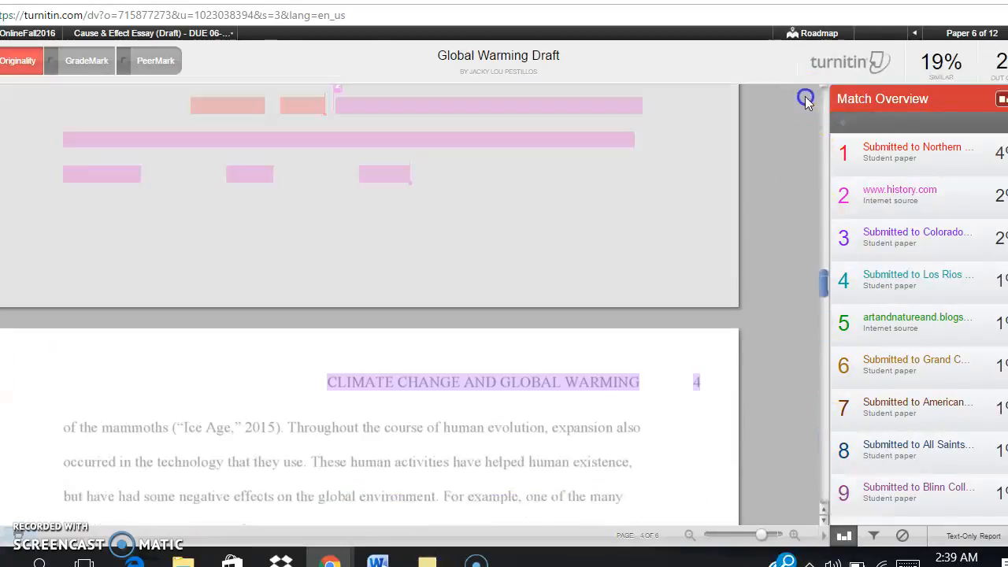
{"action": "left_click_drag", "start_coordinate": [805, 99], "coordinate": [805, 98]}
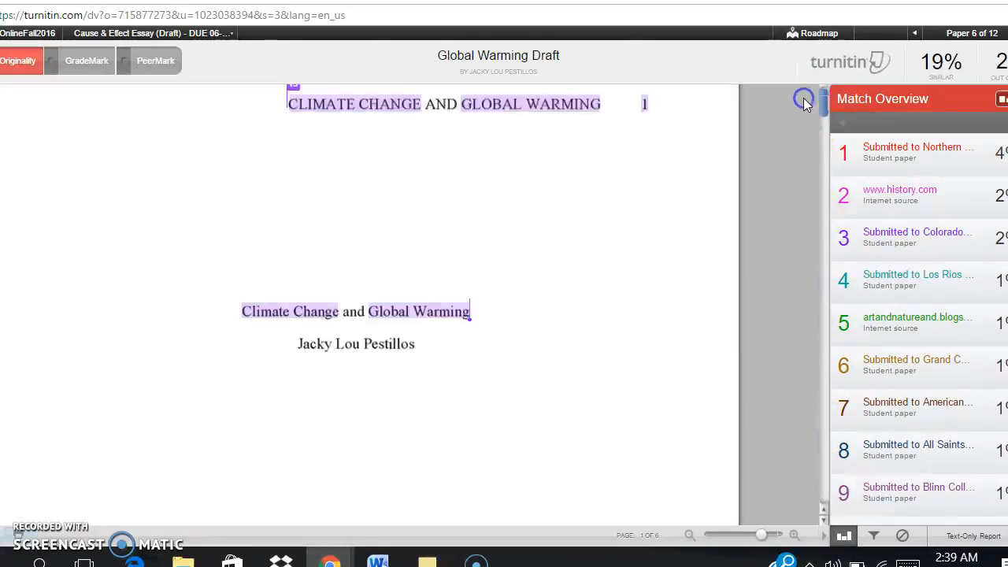
{"action": "left_click", "coordinate": [77, 68]}
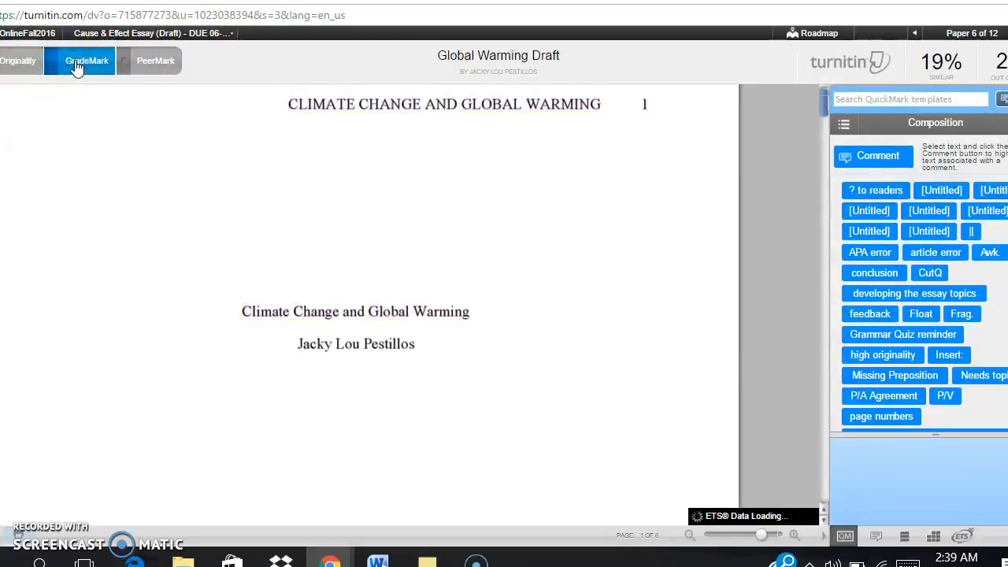
{"action": "left_click", "coordinate": [244, 189]}
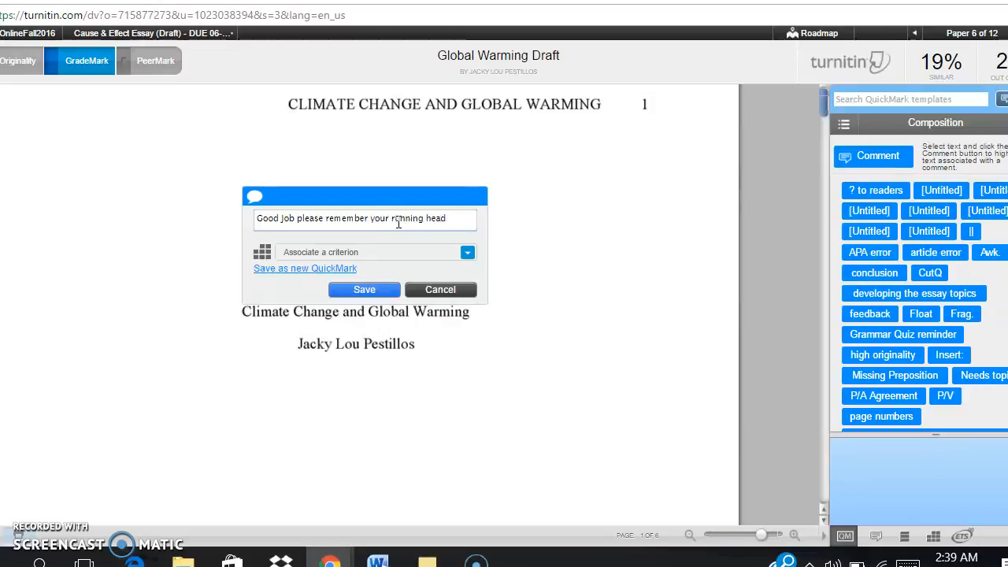
{"action": "left_click", "coordinate": [385, 290]}
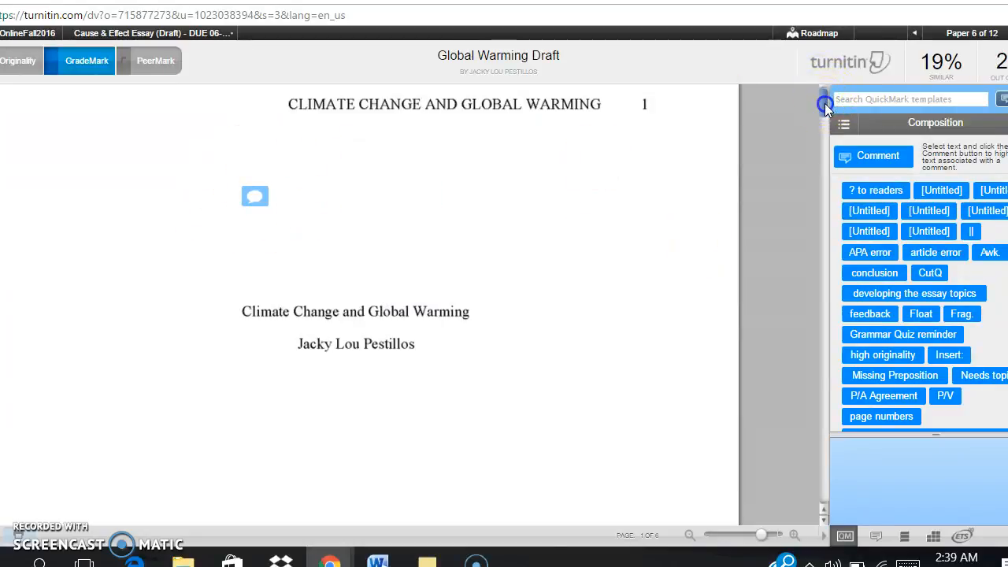
Step: Read the explanation of the S/V grammar mark on "essay that were" on page 2
{"action": "left_click_drag", "start_coordinate": [824, 103], "coordinate": [830, 180]}
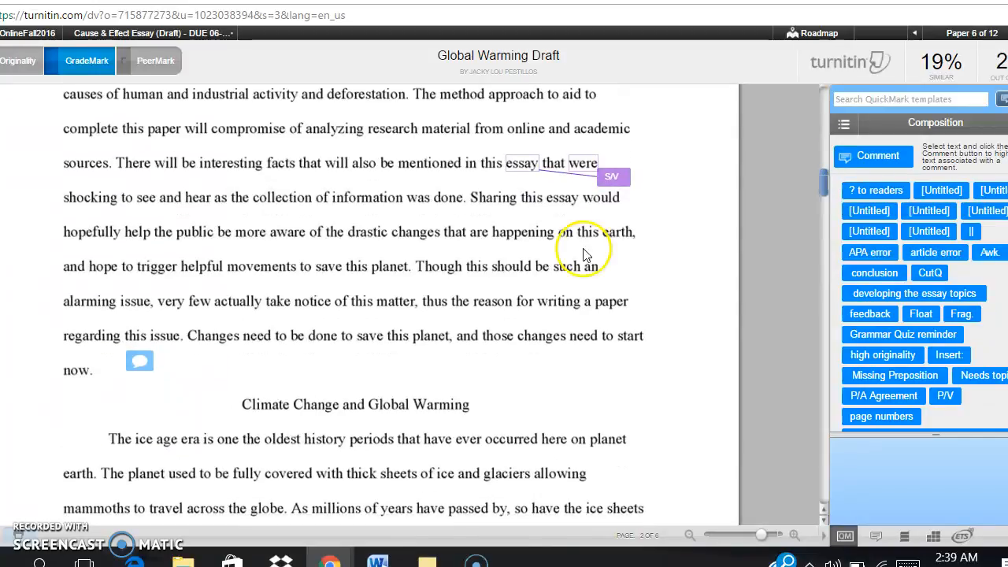
{"action": "left_click", "coordinate": [626, 179]}
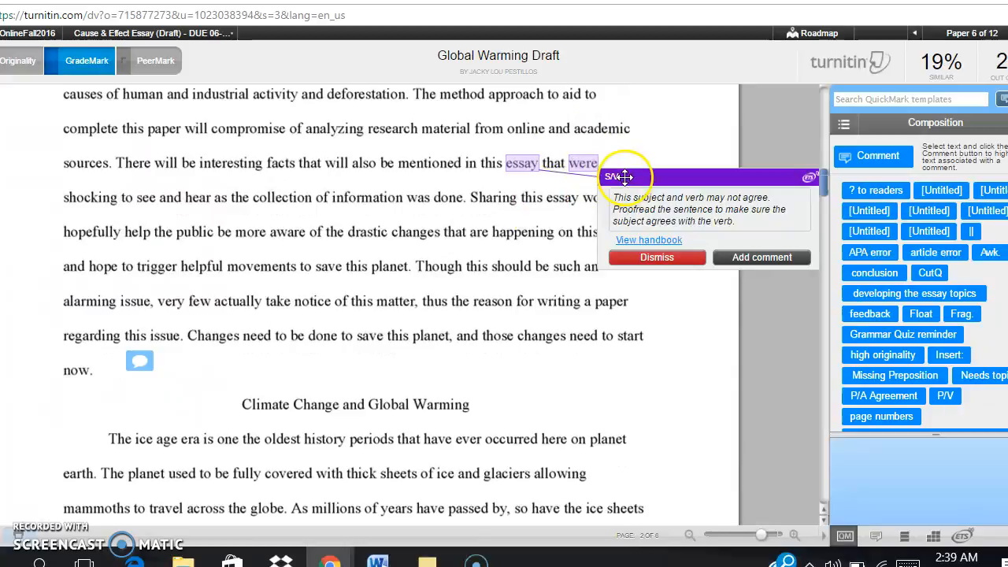
{"action": "left_click", "coordinate": [520, 166]}
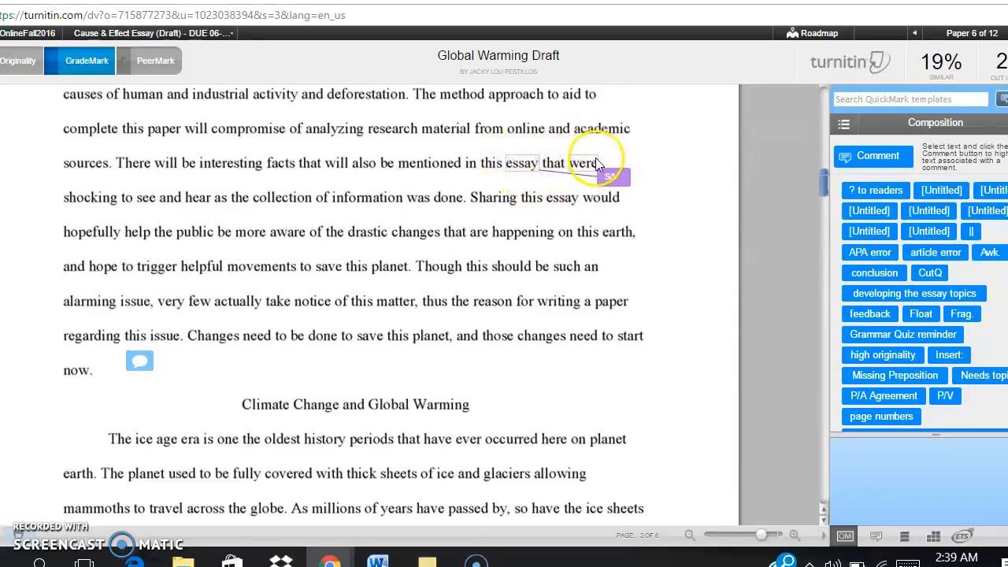
{"action": "left_click", "coordinate": [545, 167]}
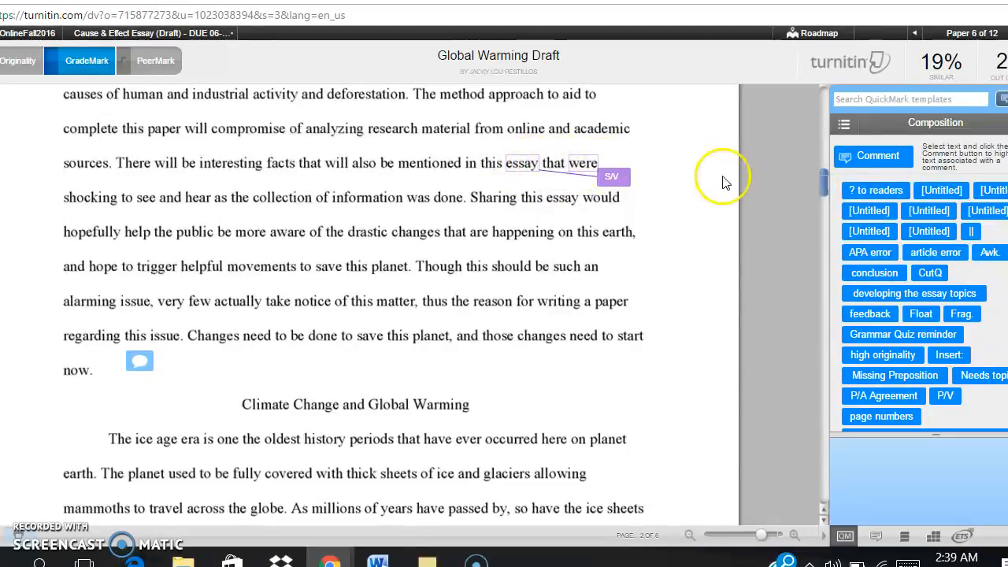
Step: Review the article, preposition and verb grammar marks in the body paragraphs on pages 4 and 5
{"action": "scroll", "coordinate": [825, 191], "scroll_direction": "down", "scroll_amount": 1}
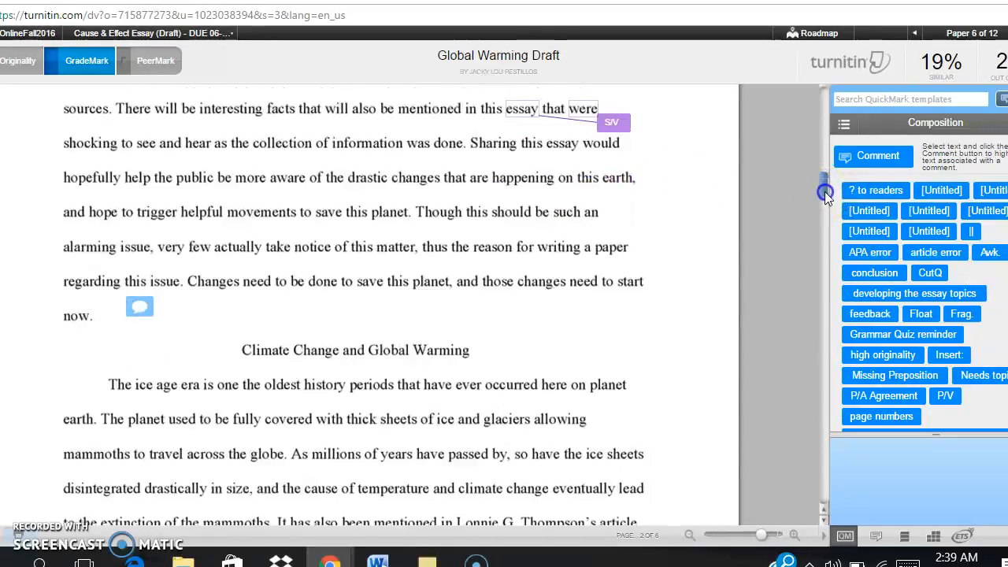
{"action": "left_click_drag", "start_coordinate": [823, 193], "coordinate": [867, 381]}
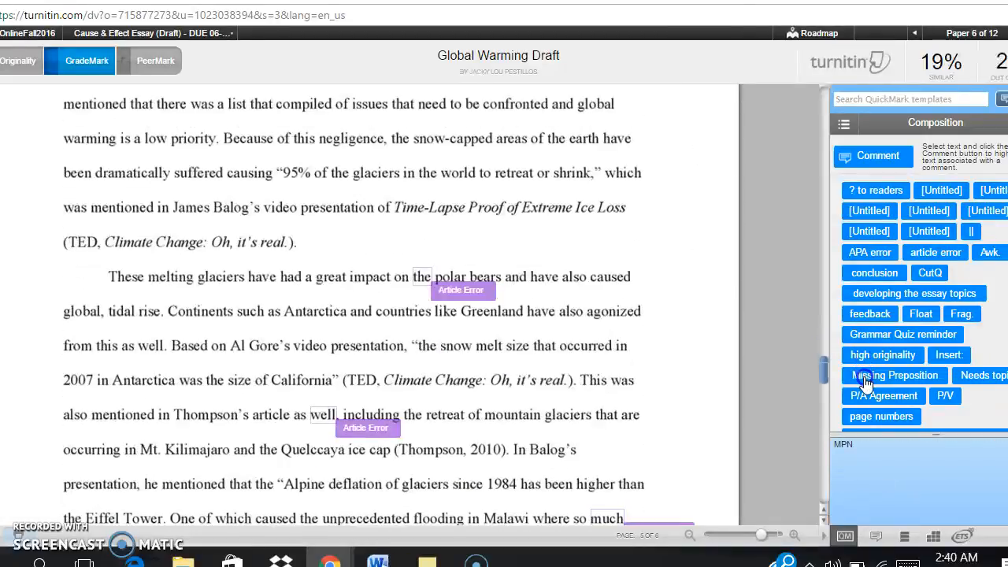
{"action": "left_click", "coordinate": [866, 381]}
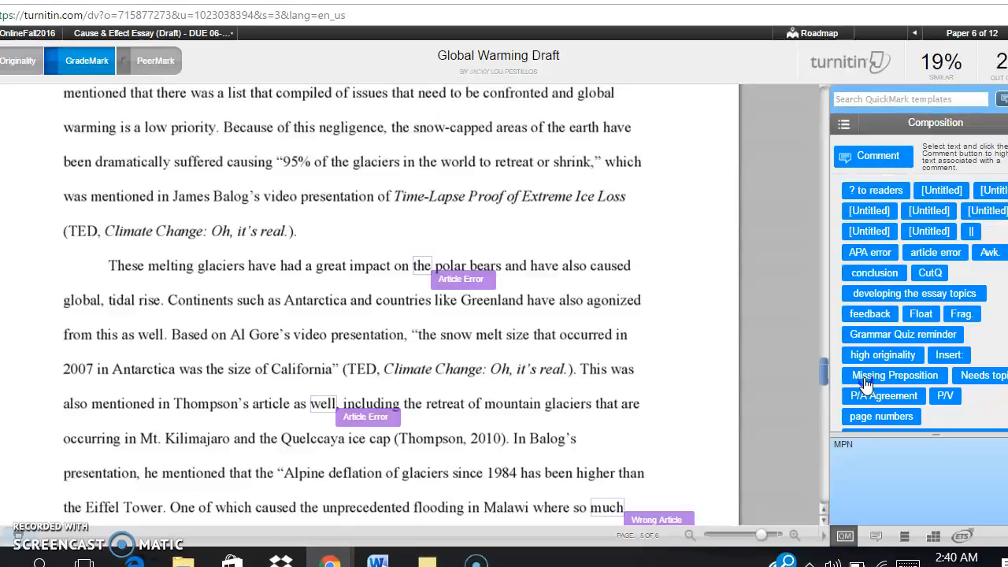
{"action": "left_click", "coordinate": [867, 384]}
{"action": "scroll", "coordinate": [867, 386], "scroll_direction": "down", "scroll_amount": 1}
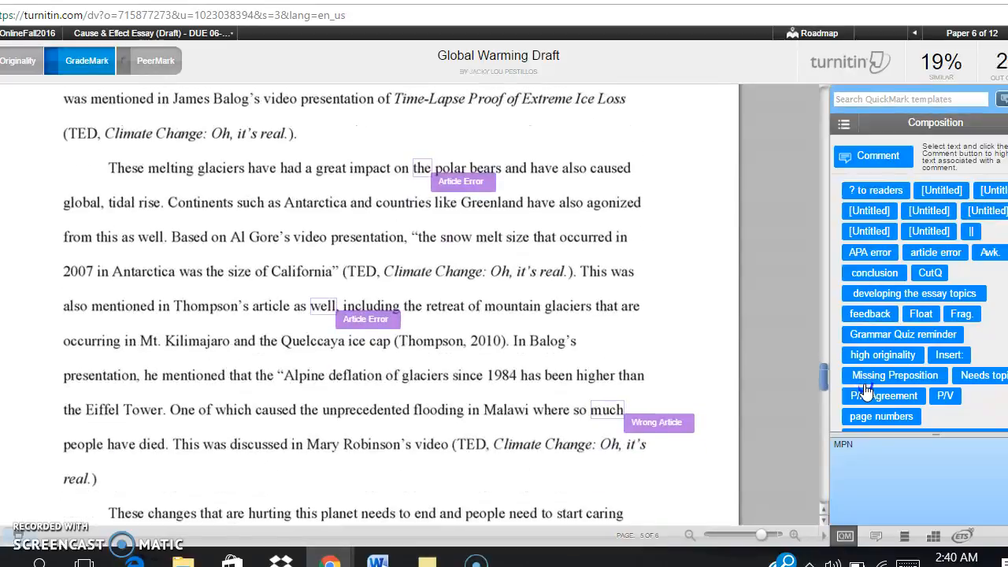
{"action": "left_click", "coordinate": [859, 338]}
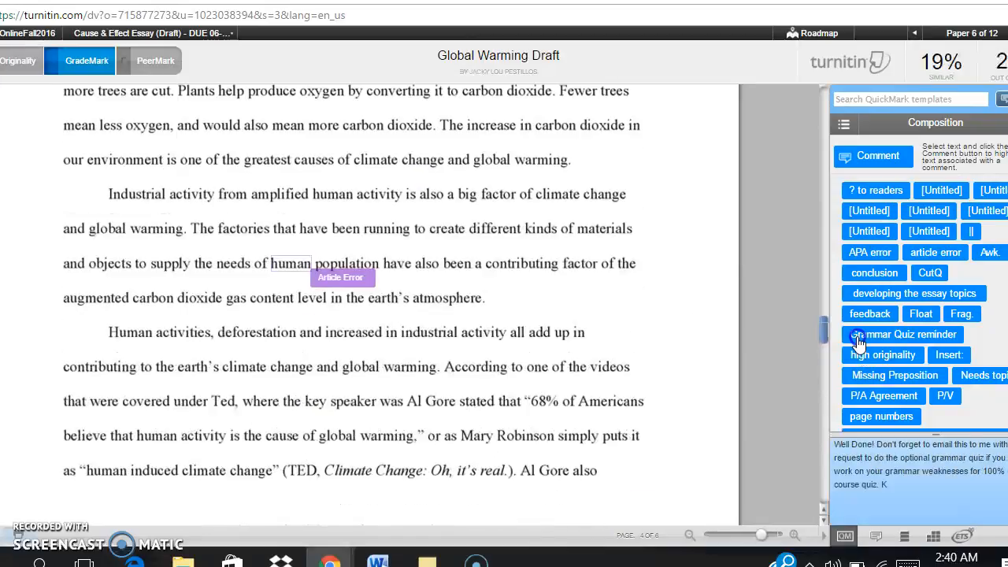
{"action": "left_click", "coordinate": [859, 334]}
{"action": "left_click", "coordinate": [859, 315]}
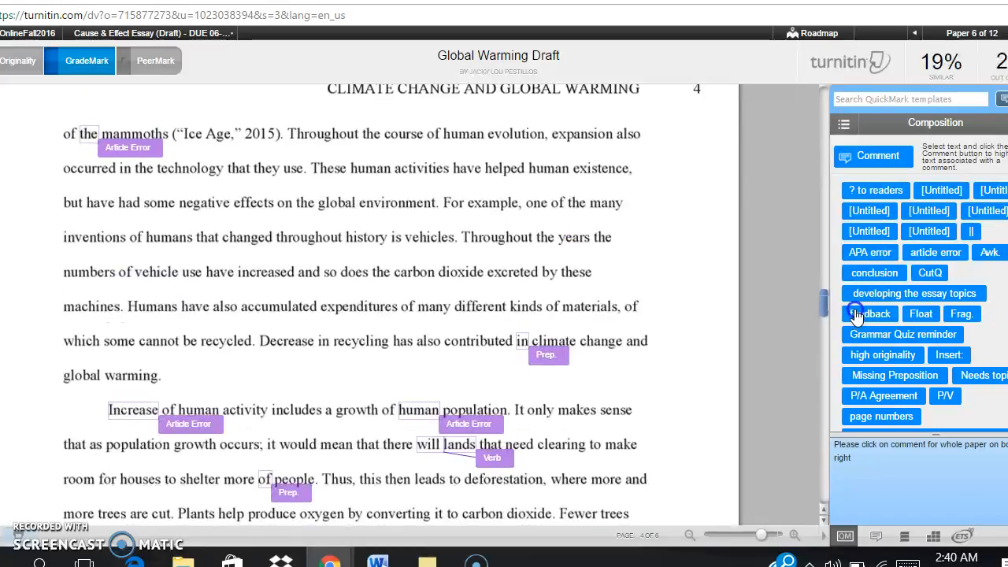
{"action": "scroll", "coordinate": [857, 315], "scroll_direction": "up", "scroll_amount": 5}
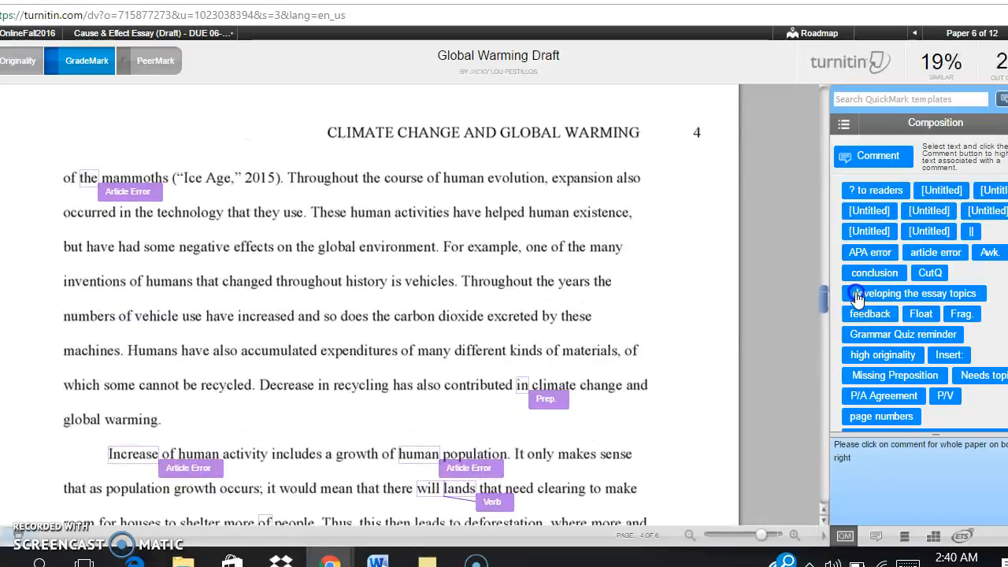
{"action": "scroll", "coordinate": [854, 294], "scroll_direction": "down", "scroll_amount": 3}
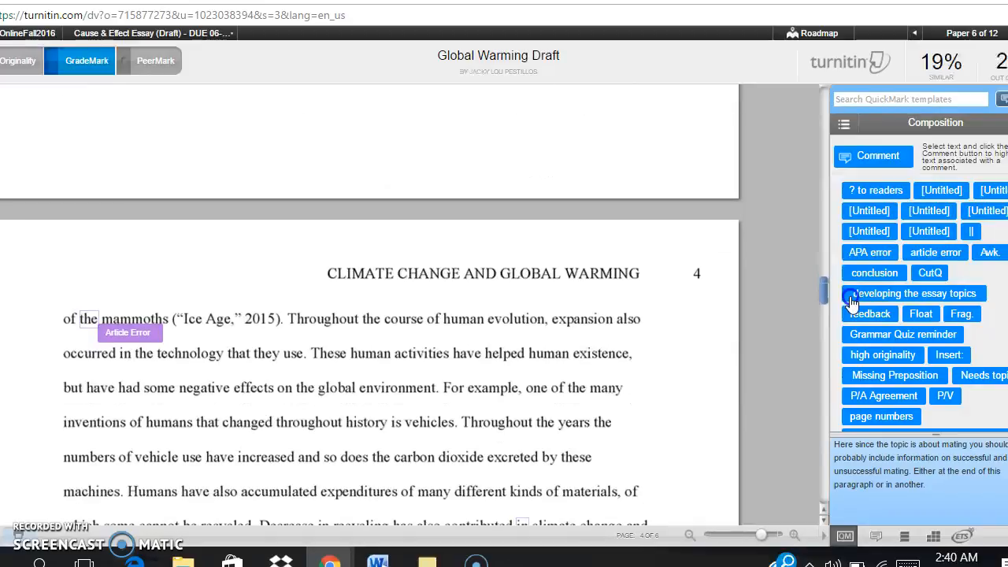
Step: Save a comment reading "( Author's name, Yr, p., para. or 1:34)." beneath the "Ice Age," 2015 citation on page 4
{"action": "left_click_drag", "start_coordinate": [823, 287], "coordinate": [371, 347]}
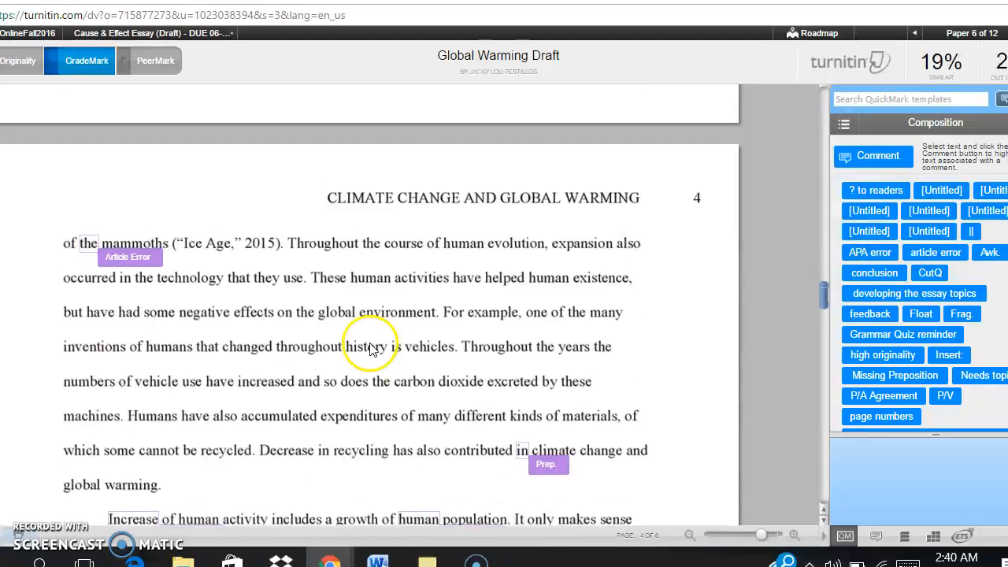
{"action": "left_click", "coordinate": [203, 260]}
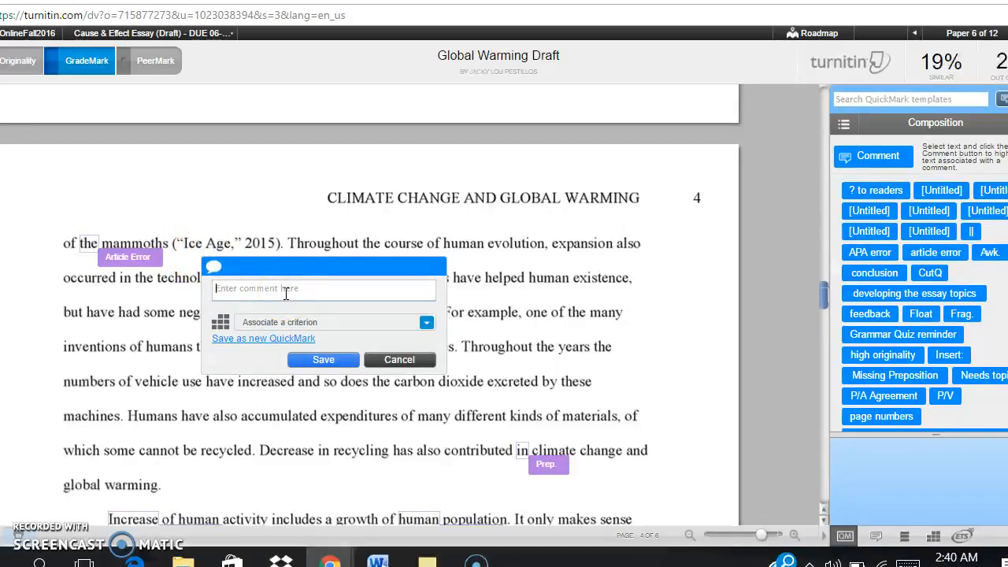
{"action": "left_click", "coordinate": [286, 292]}
{"action": "type", "text": "( Author's name"}
{"action": "type", "text": ":34)."}
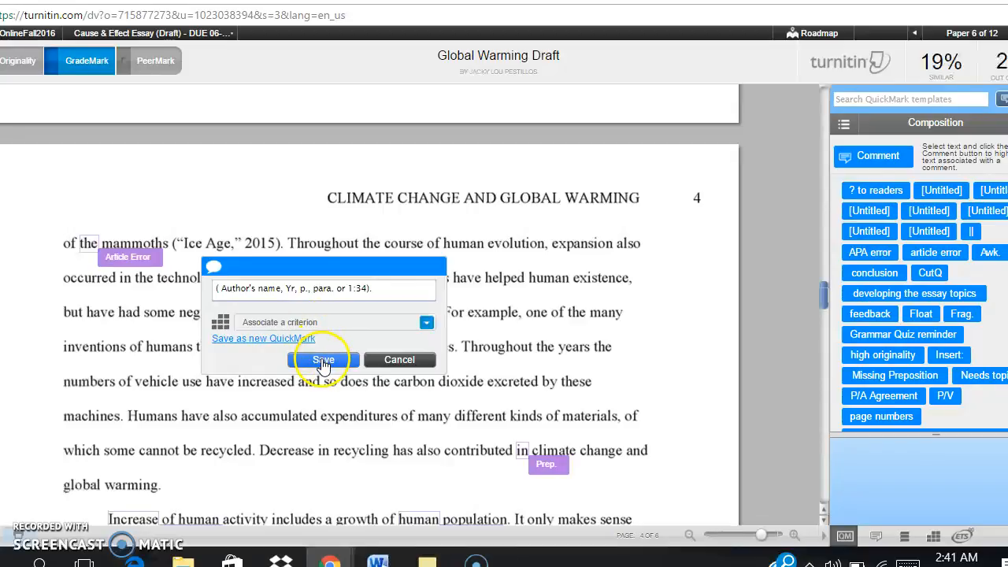
{"action": "left_click", "coordinate": [323, 361]}
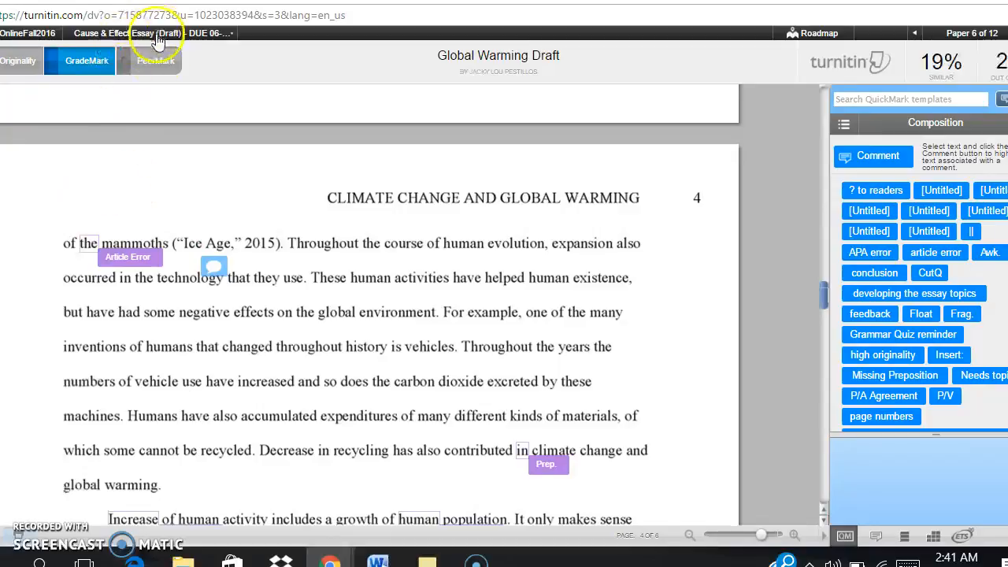
Step: Open the paper's PeerMark reviews and show the reviewer's questions and answers
{"action": "left_click", "coordinate": [157, 63]}
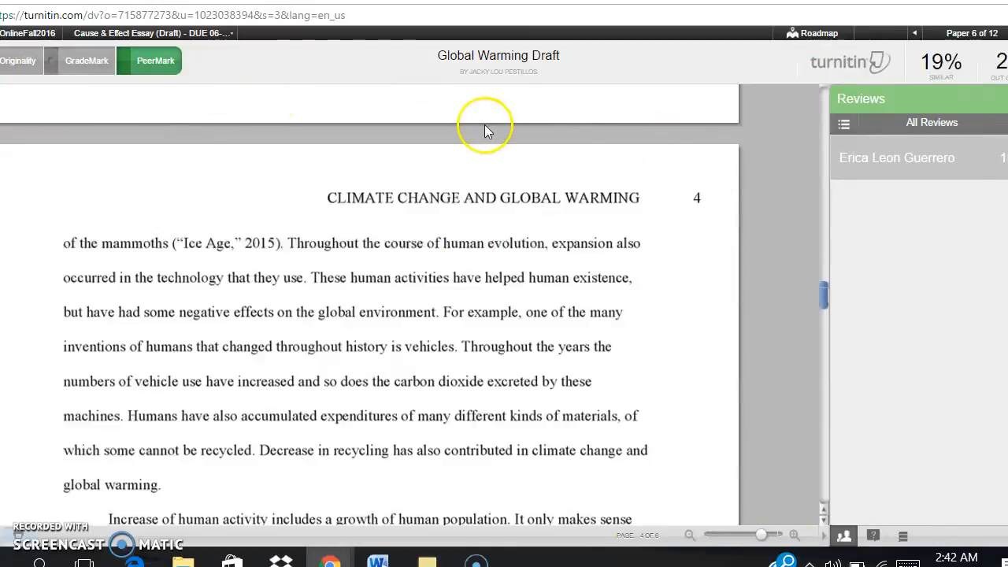
{"action": "left_click", "coordinate": [879, 538]}
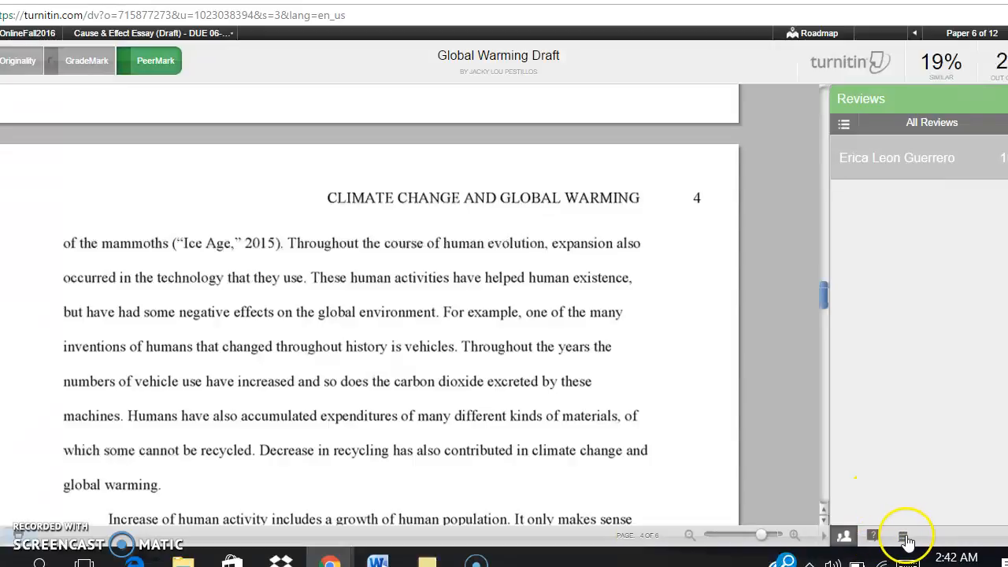
{"action": "left_click", "coordinate": [877, 539]}
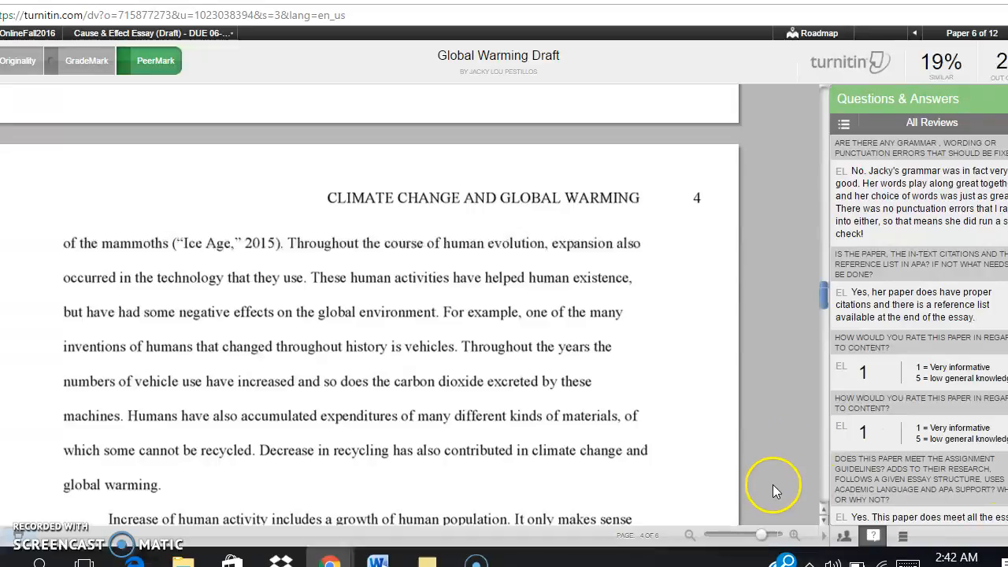
Step: View the list of PeerMark comments for the paper and the Originality match overview
{"action": "left_click", "coordinate": [903, 537]}
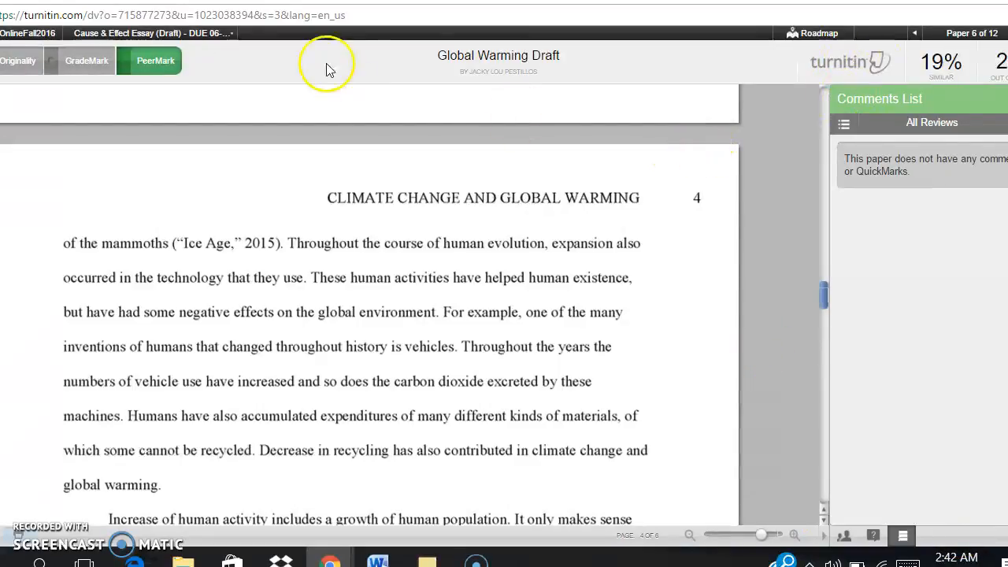
{"action": "left_click", "coordinate": [17, 63]}
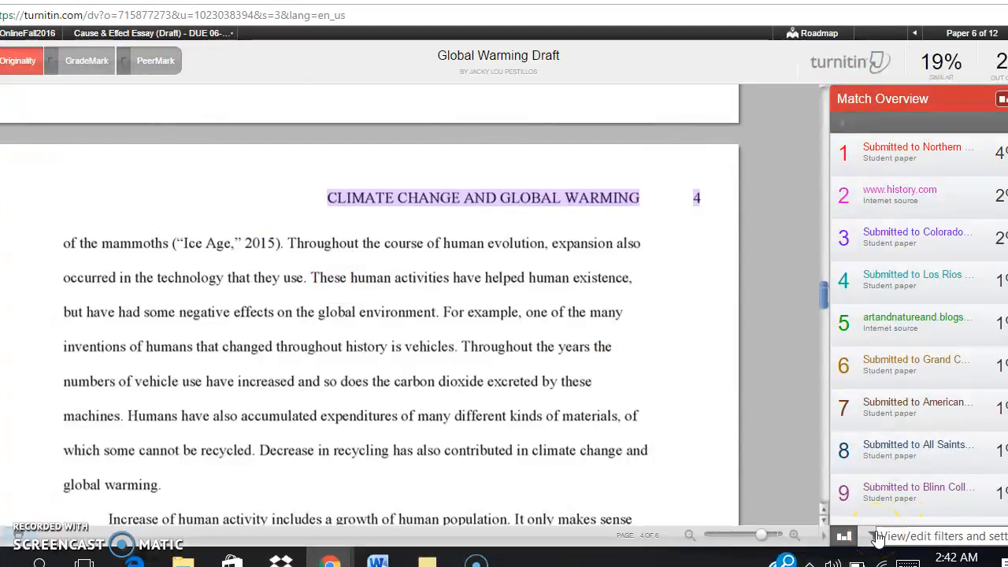
Step: Show the general comments in GradeMark and play a few seconds of the voice comment before pausing it
{"action": "left_click", "coordinate": [88, 63]}
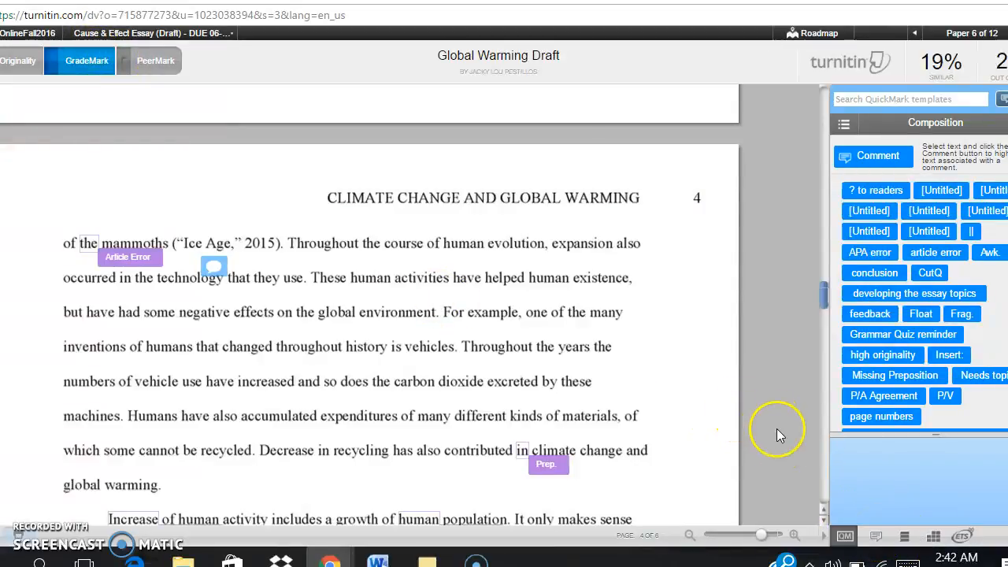
{"action": "left_click", "coordinate": [878, 536]}
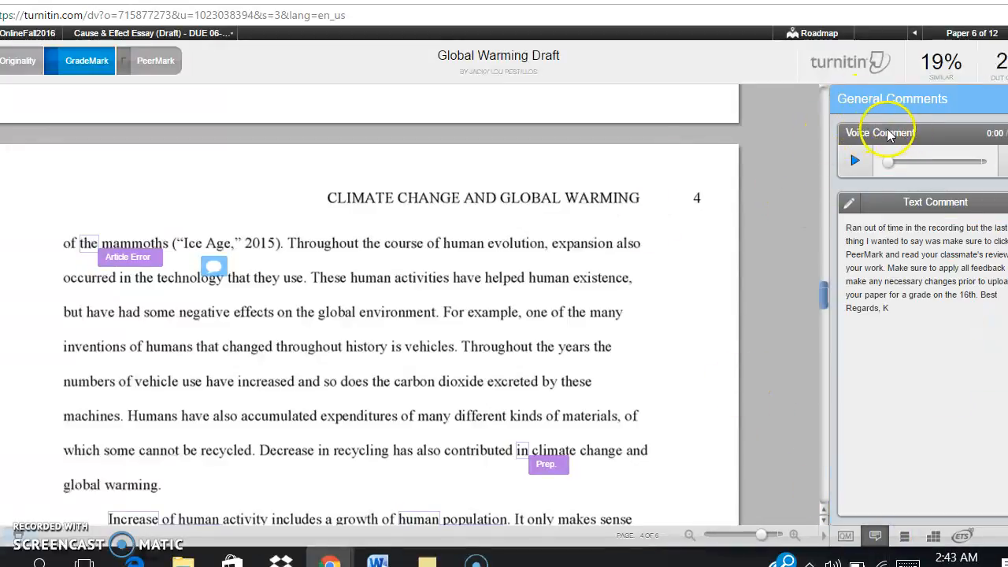
{"action": "left_click", "coordinate": [857, 163]}
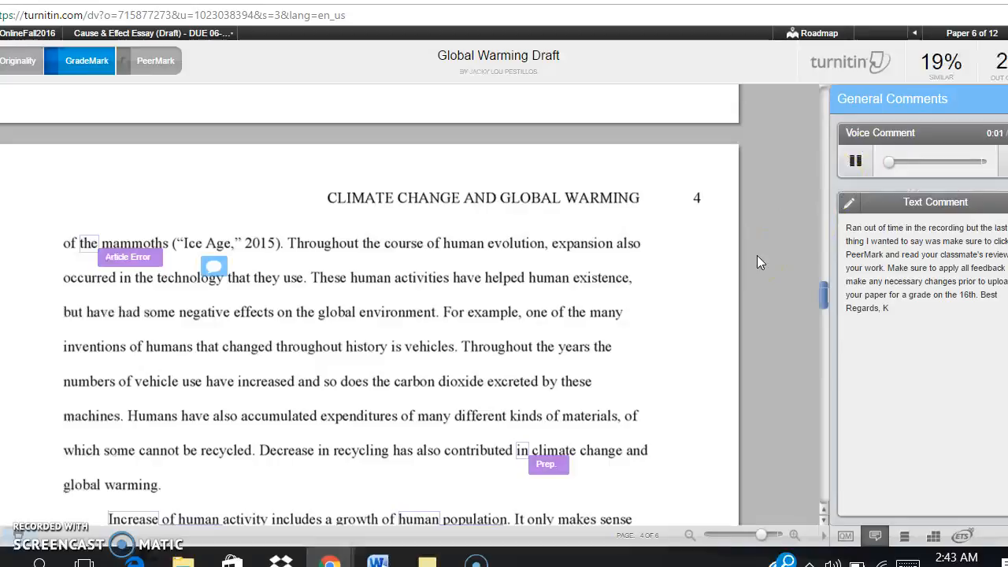
{"action": "left_click", "coordinate": [867, 169]}
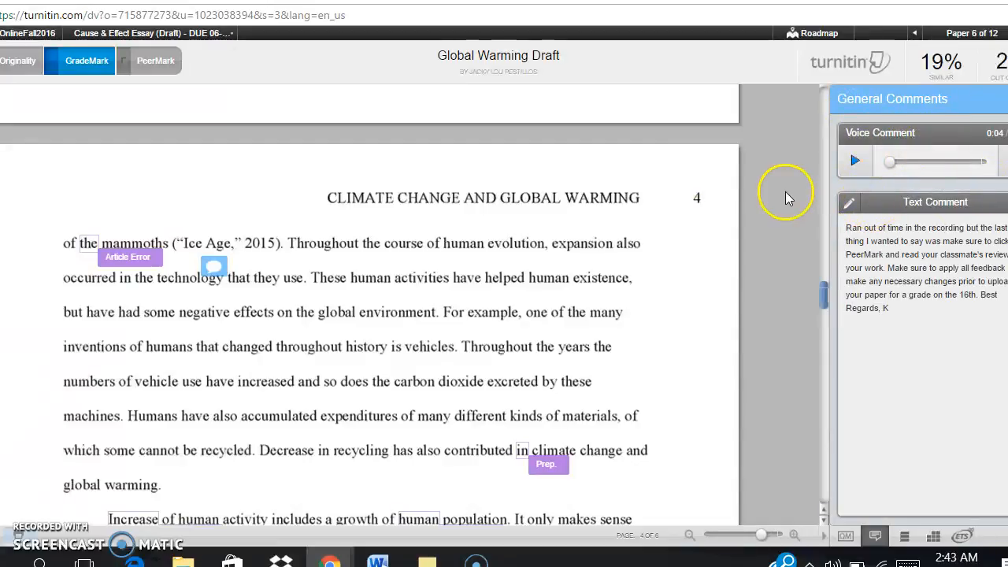
{"action": "left_click", "coordinate": [855, 158]}
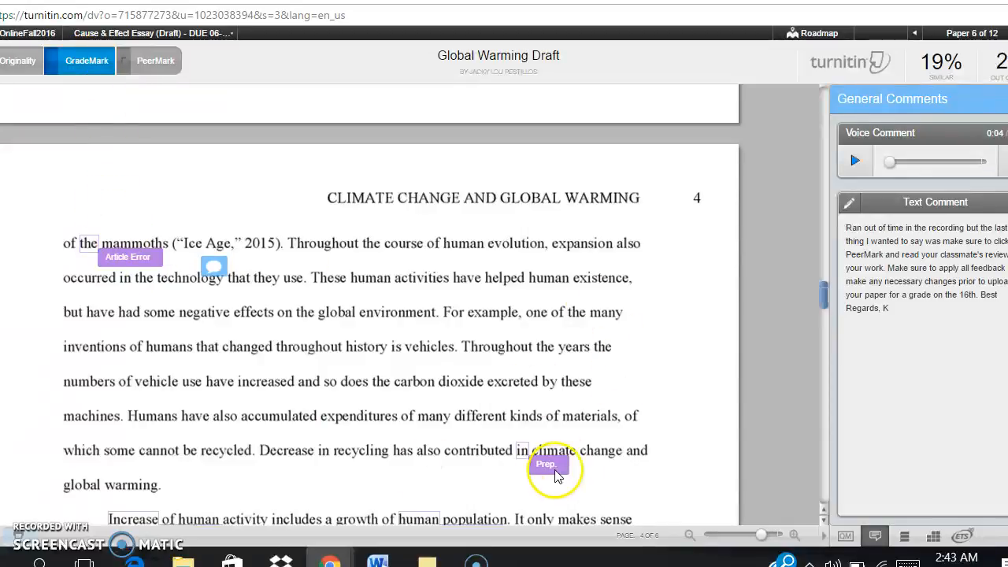
Step: Go through the marked body paragraphs on page 4 and on to the References list on page 6
{"action": "left_click", "coordinate": [211, 269]}
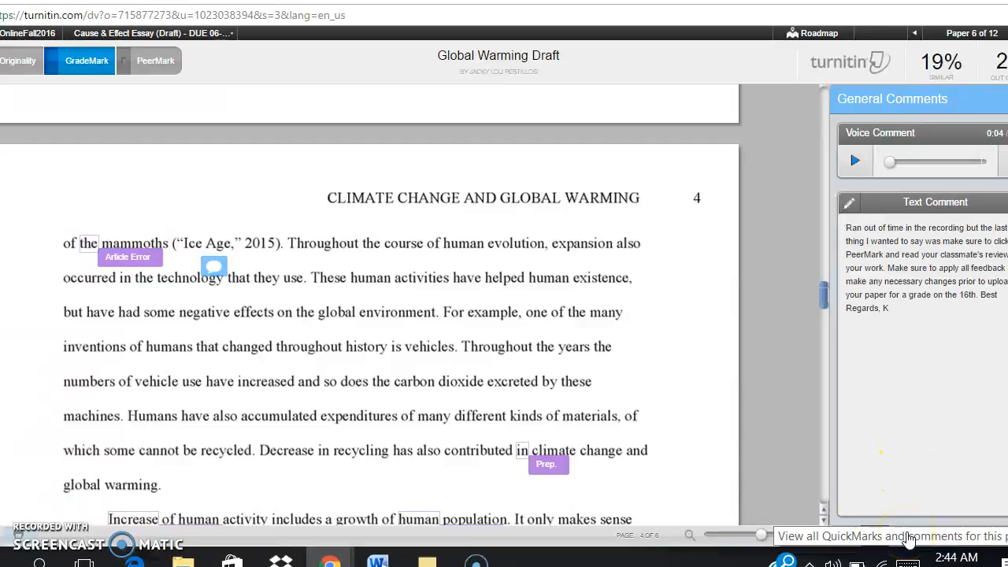
{"action": "left_click", "coordinate": [146, 60]}
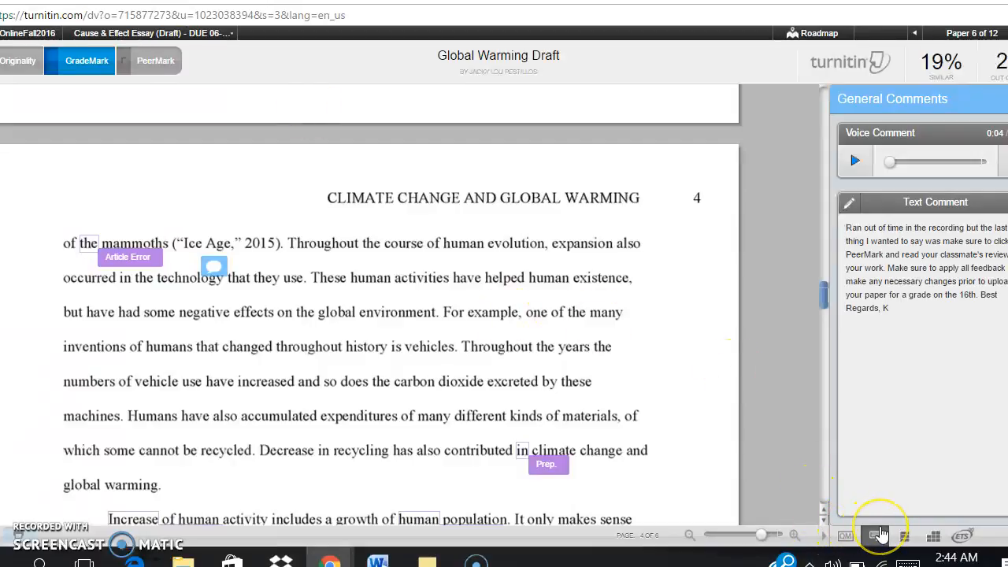
{"action": "scroll", "coordinate": [859, 504], "scroll_direction": "down", "scroll_amount": 3}
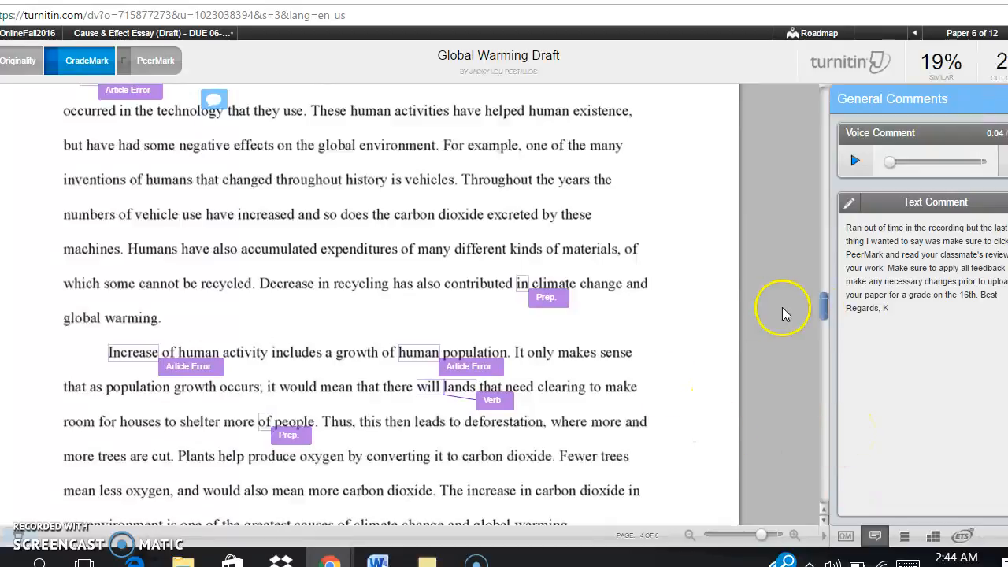
{"action": "left_click_drag", "start_coordinate": [825, 312], "coordinate": [853, 427]}
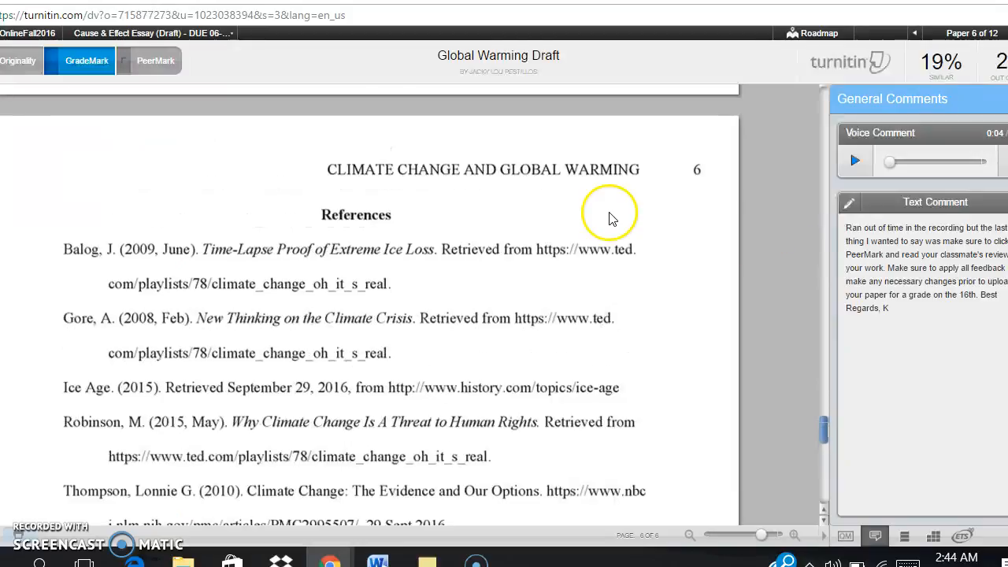